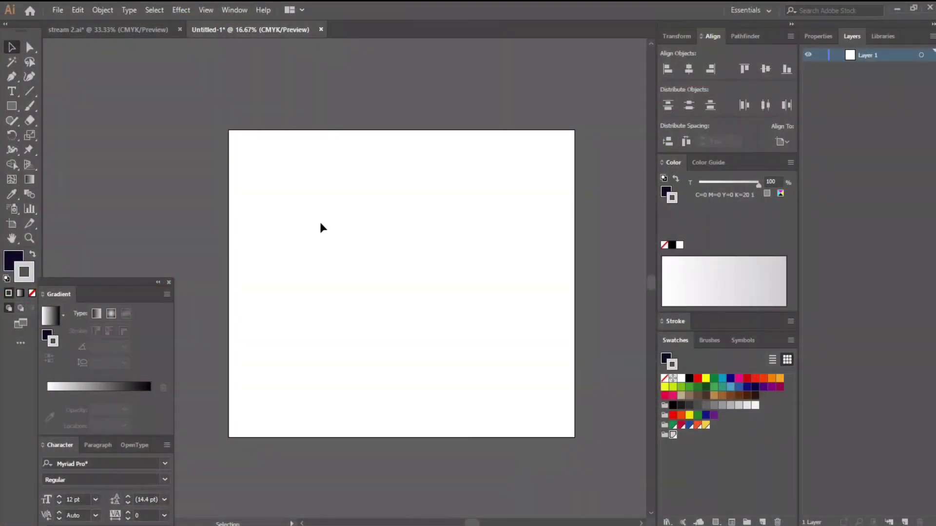
Switch to the Rectangle tool on the blank Untitled-1 artboard
click(12, 105)
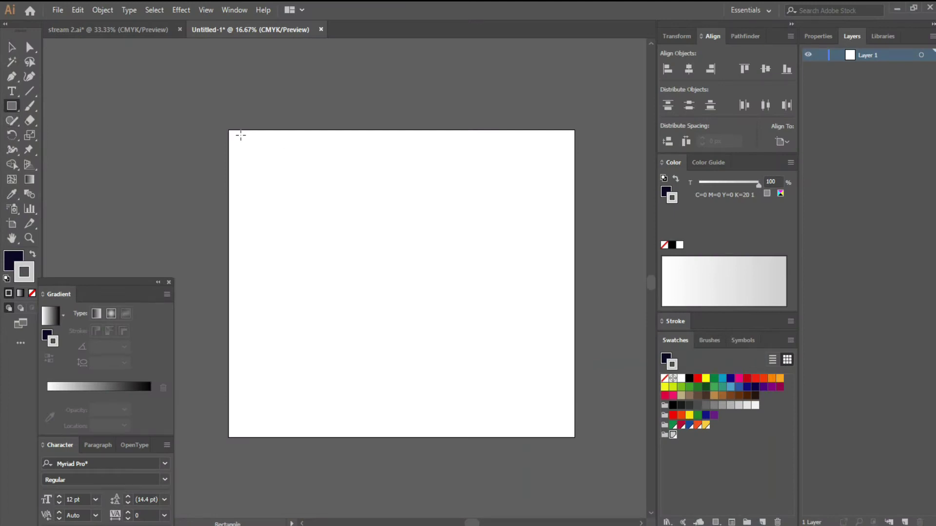
Draw a dark navy rectangle over the entire artboard and lock it in the Layers panel
drag(229, 130, 575, 438)
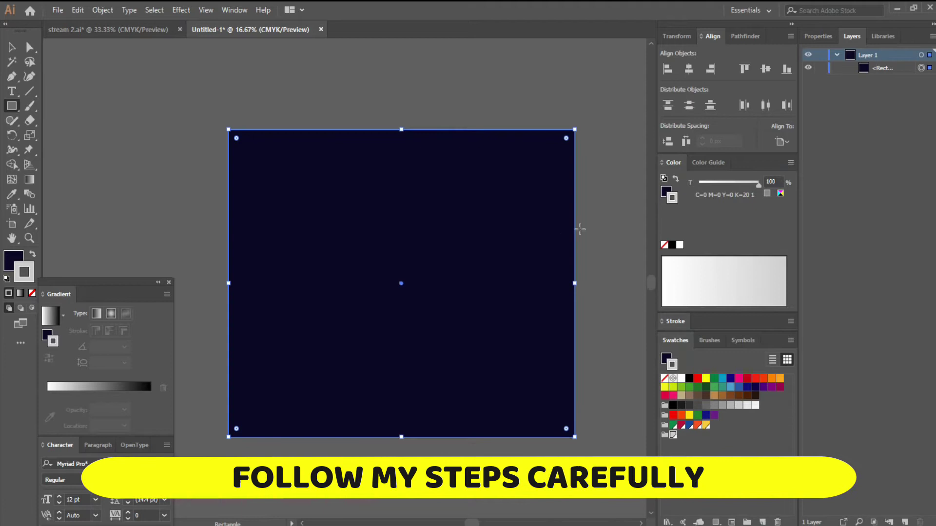
click(821, 68)
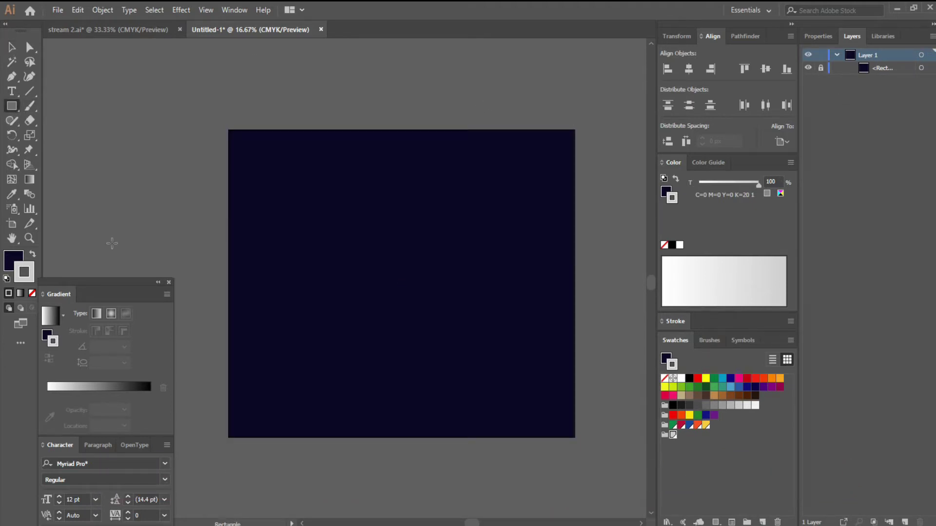
Draw a small square, about 195 px, at the artboard centre and fill it white
drag(362, 262, 397, 297)
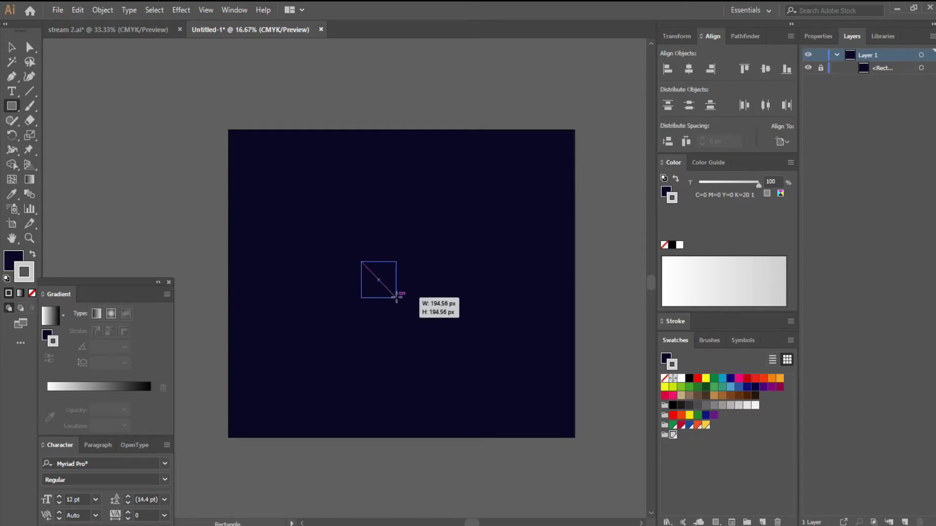
drag(396, 296, 397, 296)
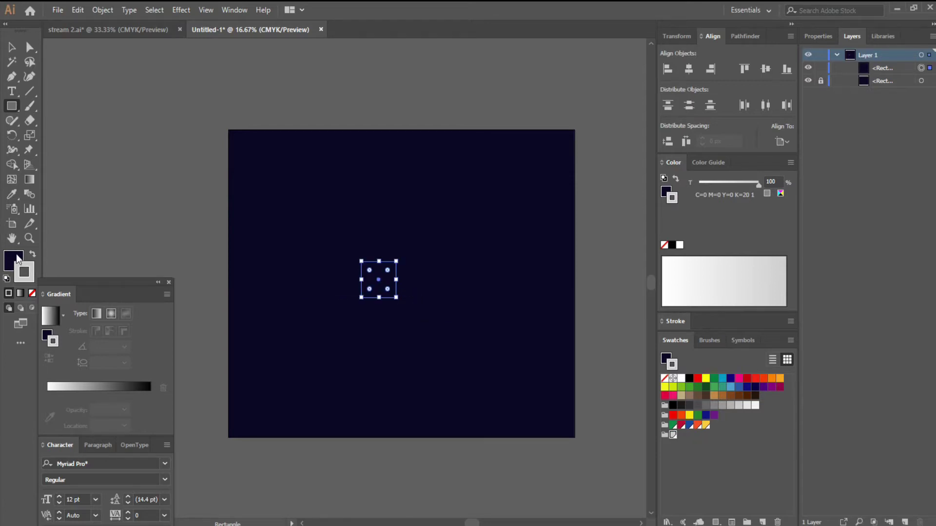
double_click(15, 260)
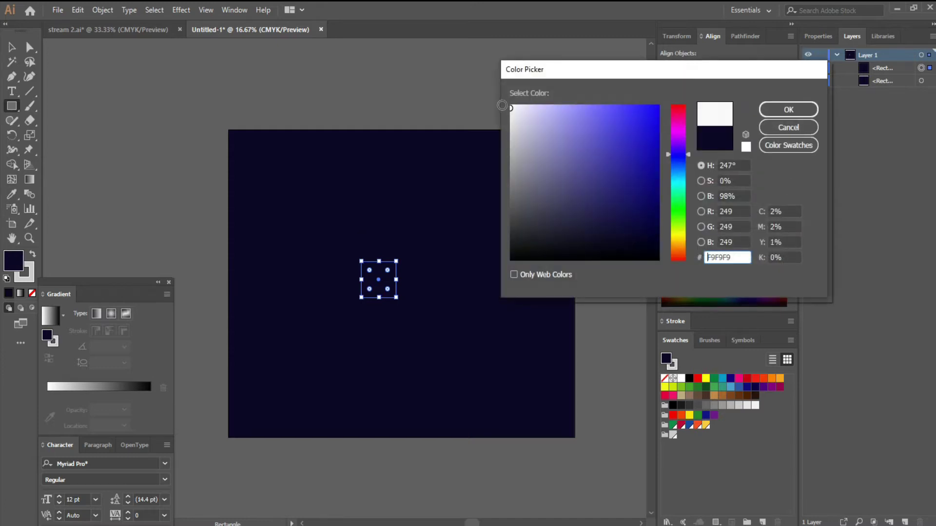
click(788, 109)
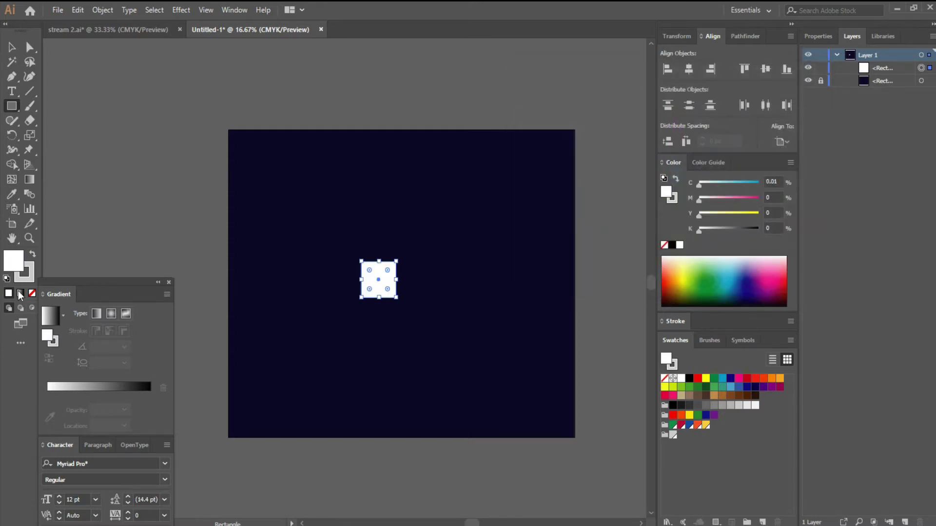
Set the square's stroke to None and return to the Selection tool
click(27, 279)
click(31, 293)
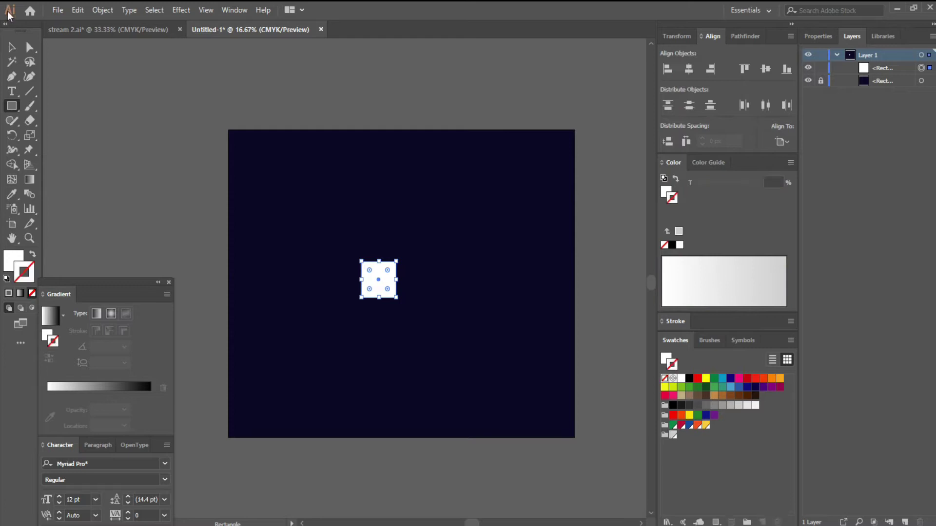
click(18, 46)
click(189, 6)
Apply 3D Extrude & Bevel with preview, 189 pt extrusion depth and a Tall-Round bevel
mouse_move(219, 79)
click(329, 82)
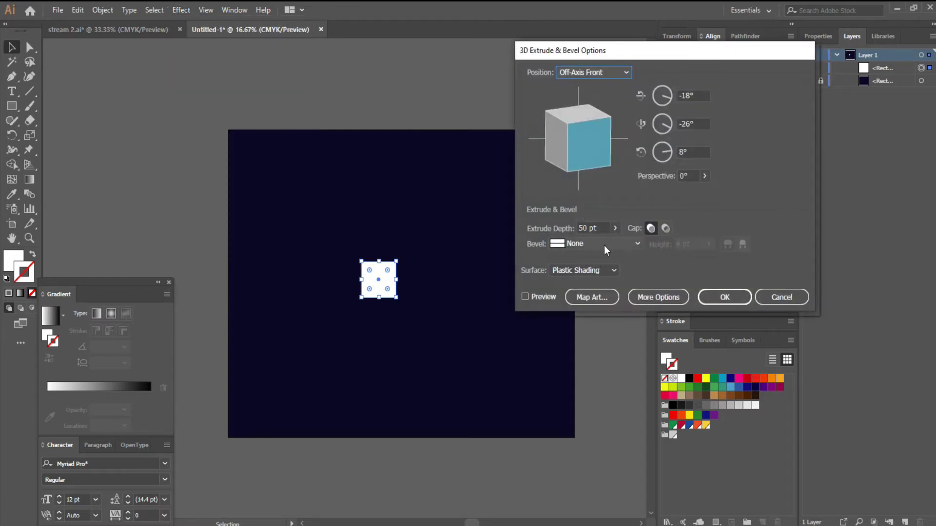
click(526, 297)
click(614, 227)
drag(573, 244, 576, 244)
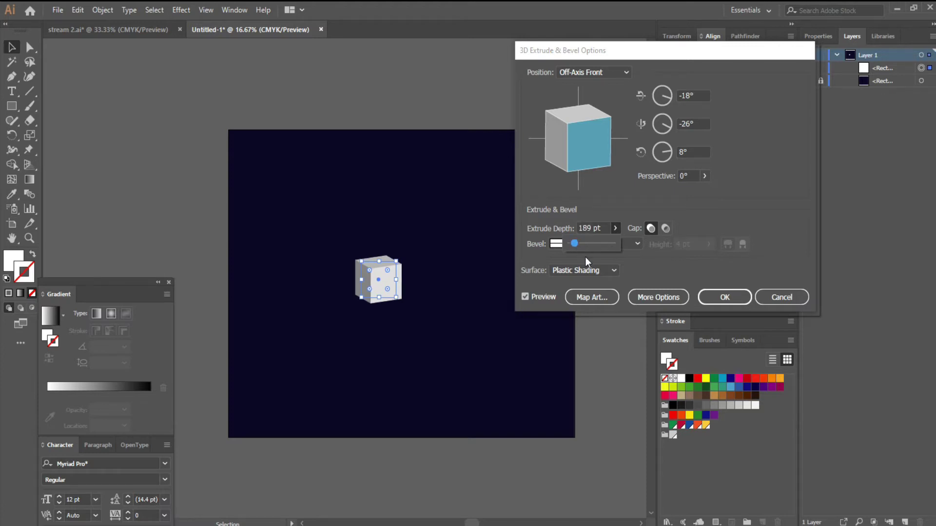
click(614, 243)
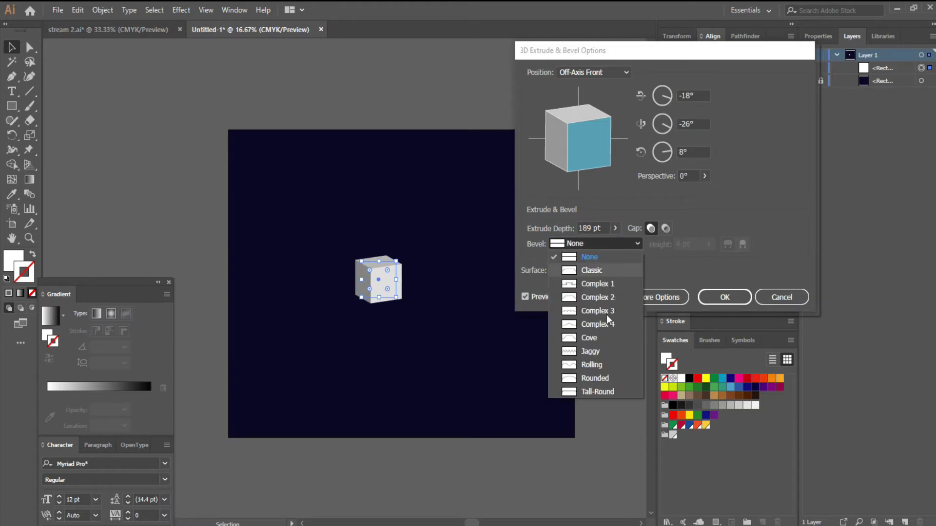
click(595, 392)
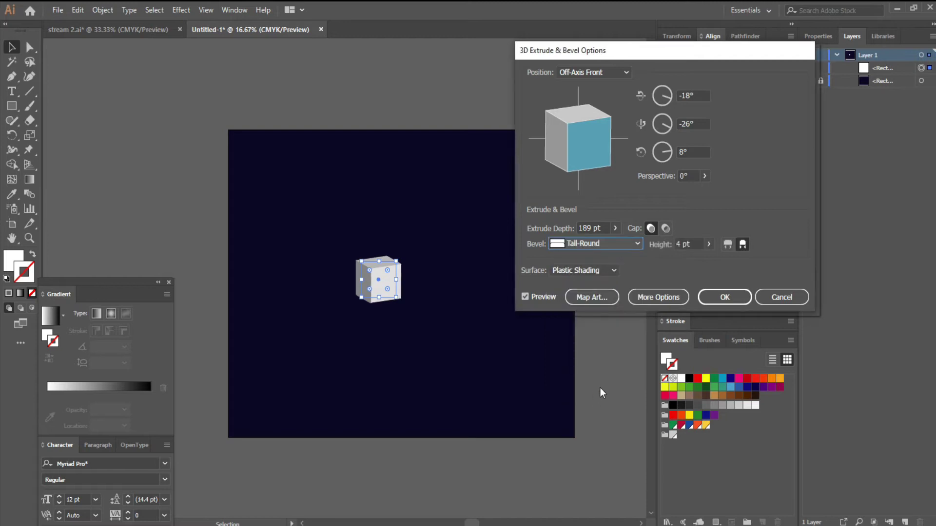
Set the bevel height to 25 pt and the third rotation angle to 21°, then apply
click(708, 244)
drag(664, 260, 671, 259)
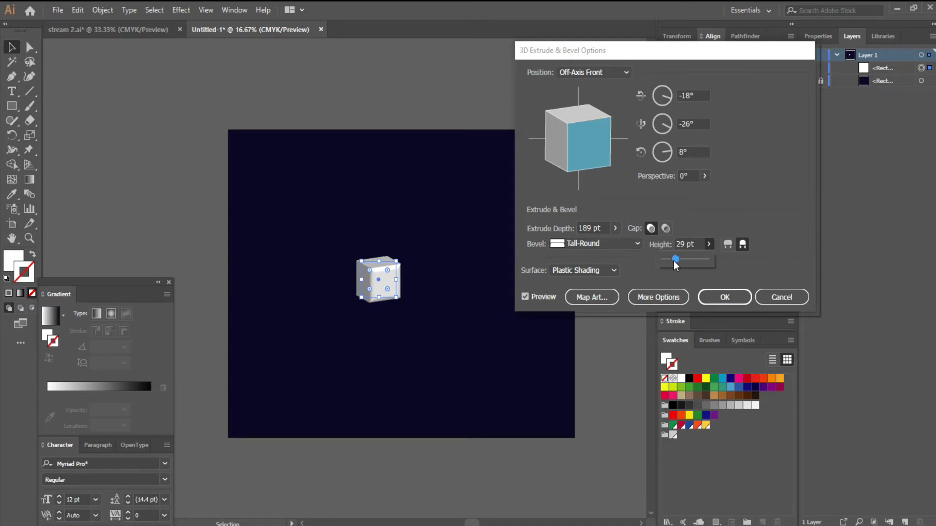
click(692, 153)
text(21)
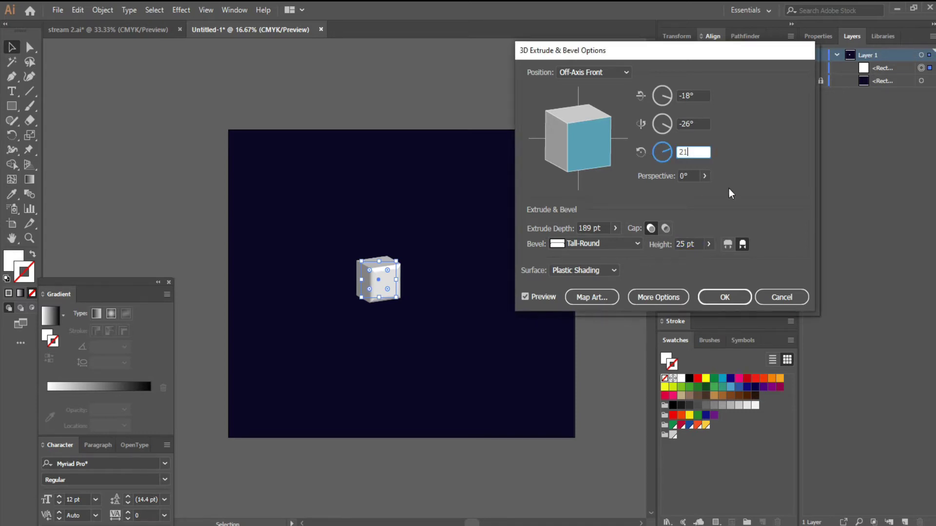
click(549, 295)
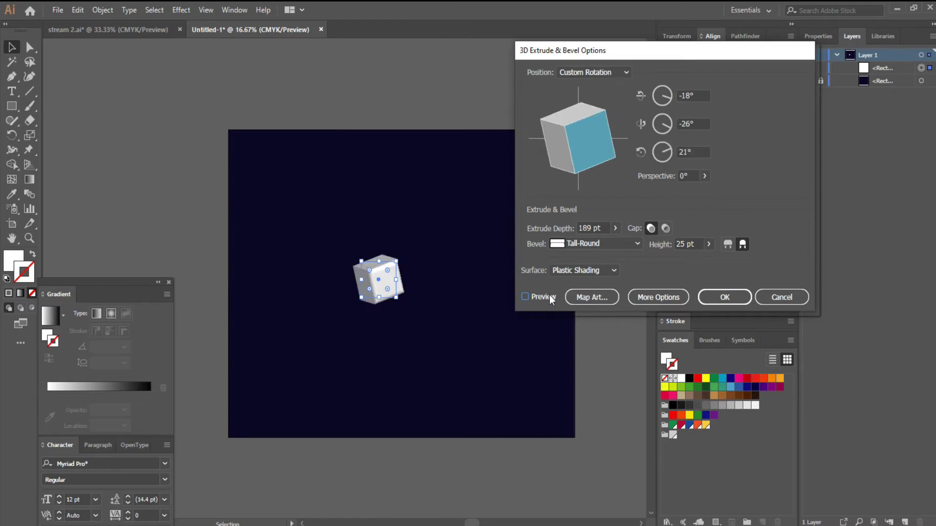
click(736, 300)
click(460, 215)
Alt-drag a copy of the cube and nudge the pair snugly side by side
scroll(399, 280, up, 2)
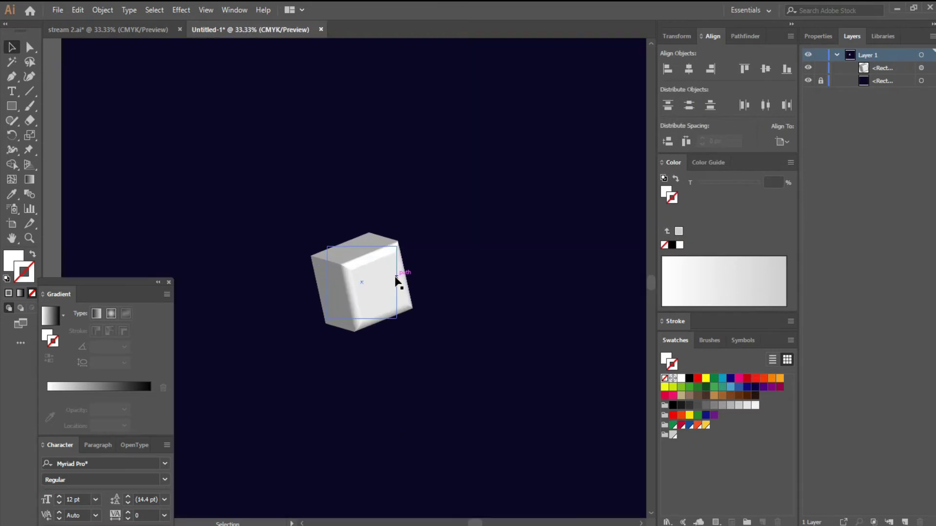
scroll(407, 385, down, 2)
scroll(455, 343, down, 1)
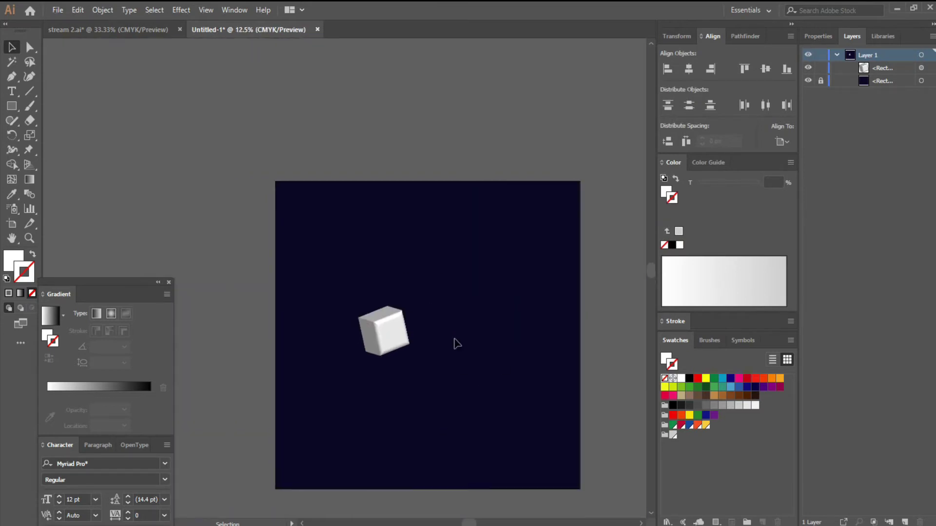
click(343, 362)
scroll(343, 360, up, 2)
drag(360, 360, 416, 337)
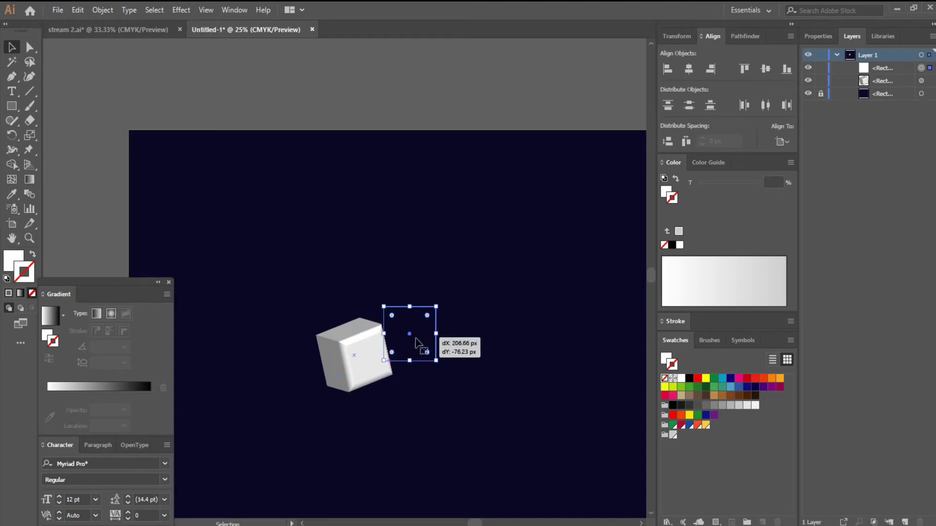
mouse_move(415, 338)
mouse_down()
mouse_move(304, 379)
mouse_move(313, 378)
mouse_up()
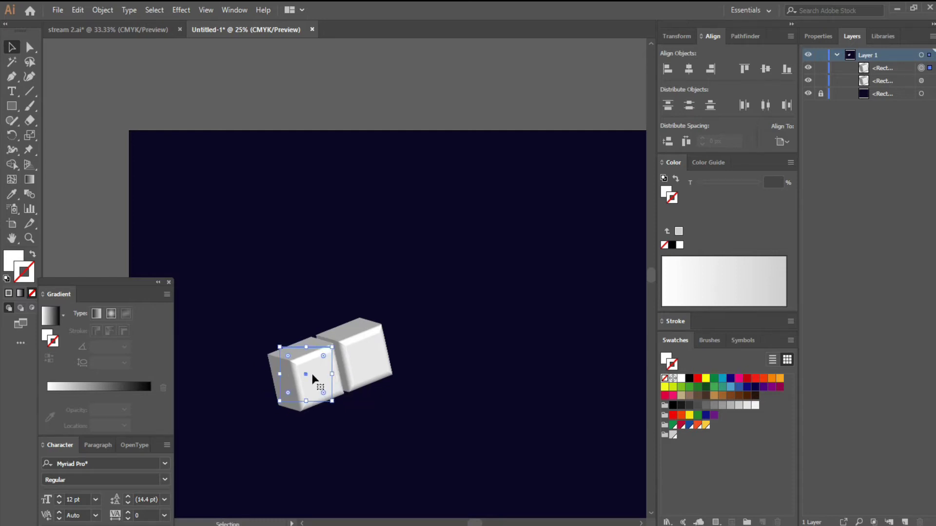
key(Right)
key(Right)
key(Up)
key(Right)
key(Down)
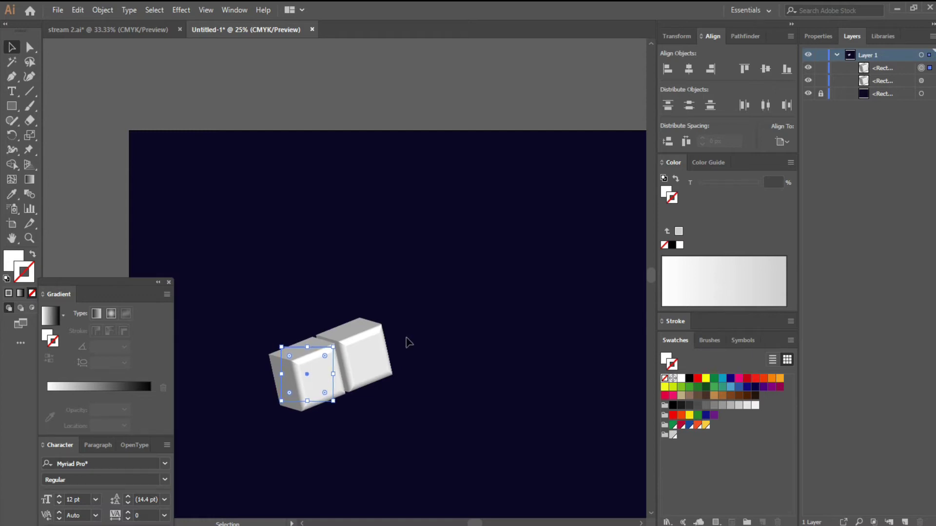
Recentre the view on the cubes and undo an accidental move of the left cube
scroll(407, 340, down, 5)
scroll(567, 217, left, 5)
click(594, 225)
drag(593, 211, 430, 351)
drag(382, 302, 331, 323)
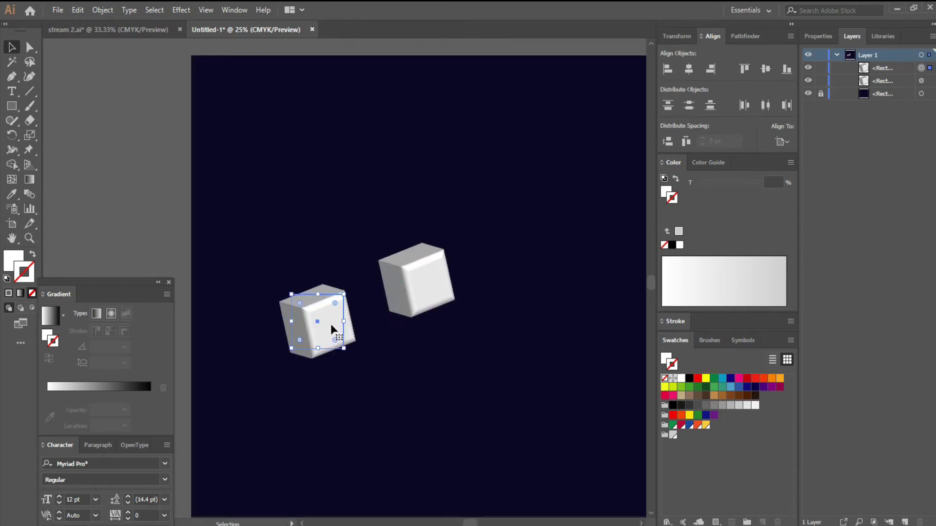
key(ctrl+z)
Copy a third cube down-left and nudge it into line, completing the tilted row
drag(376, 303, 334, 326)
key(Left)
key(Left)
key(Left)
key(Left)
key(Left)
key(Up)
key(Up)
key(Up)
key(Up)
key(Up)
key(Up)
key(Up)
key(Up)
key(Up)
key(Right)
key(Right)
key(Up)
key(Right)
key(Up)
key(Up)
key(Down)
key(Down)
key(Left)
key(Down)
key(Up)
key(Up)
Select the row of three cubes, Alt-drag it into a second row and nudge it aligned
click(480, 261)
alt+scroll(480, 270, down, 1)
mouse_move(527, 255)
mouse_down()
mouse_move(470, 265)
mouse_move(317, 366)
mouse_up()
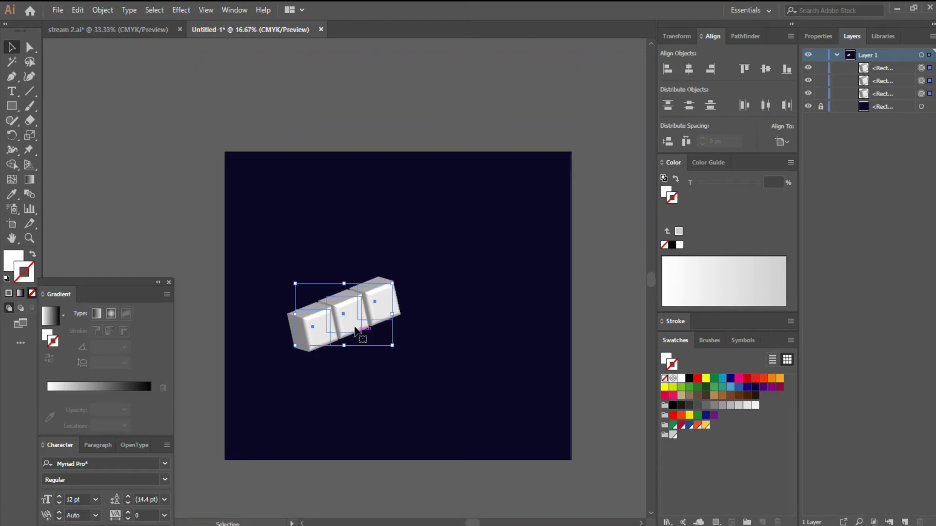
drag(345, 307, 338, 293)
key(Right)
key(Right)
key(Right)
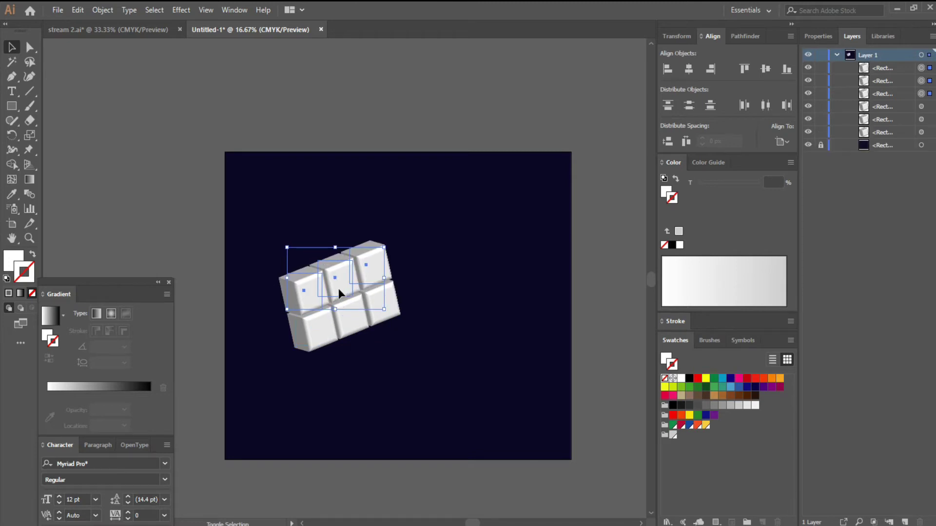
key(Down)
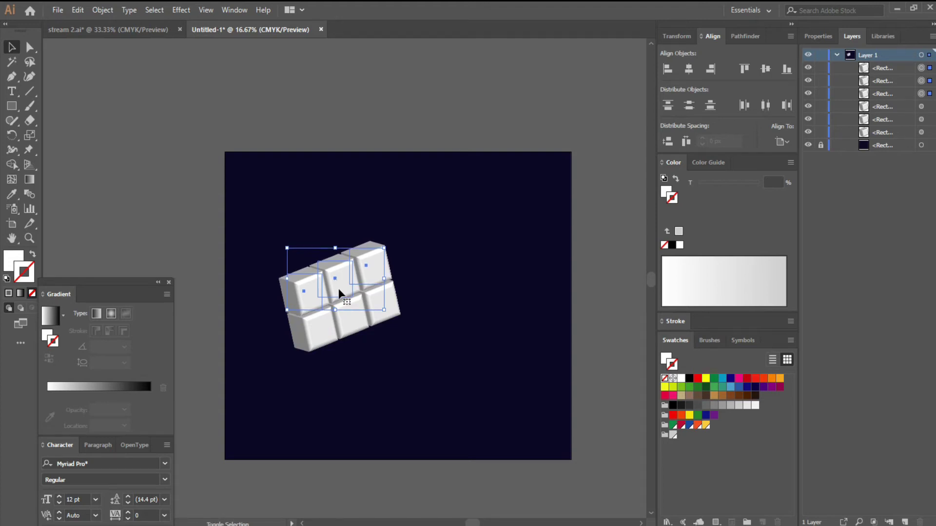
scroll(312, 294, up, 3)
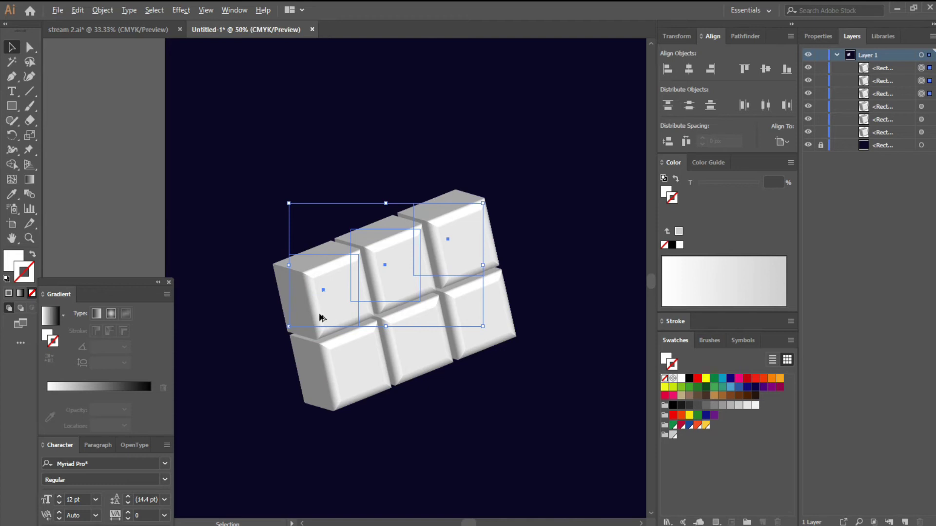
key(Right)
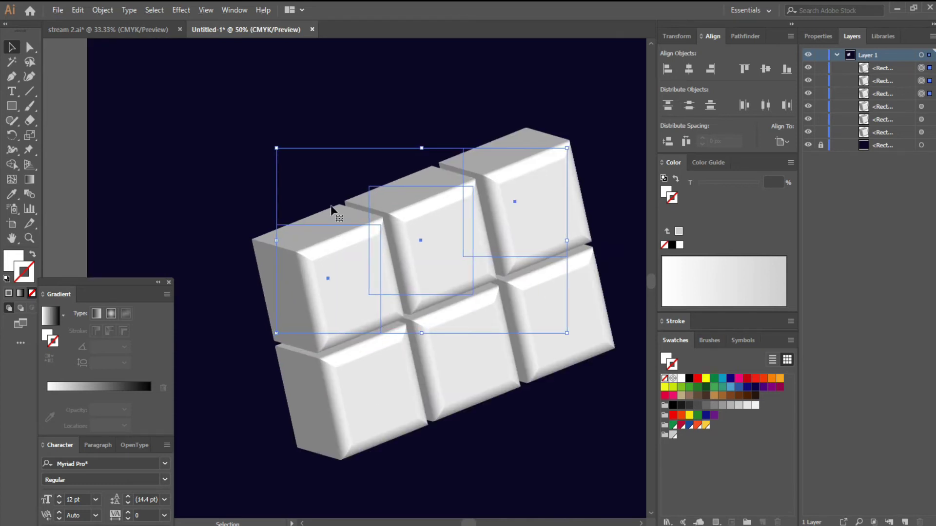
scroll(483, 300, down, 2)
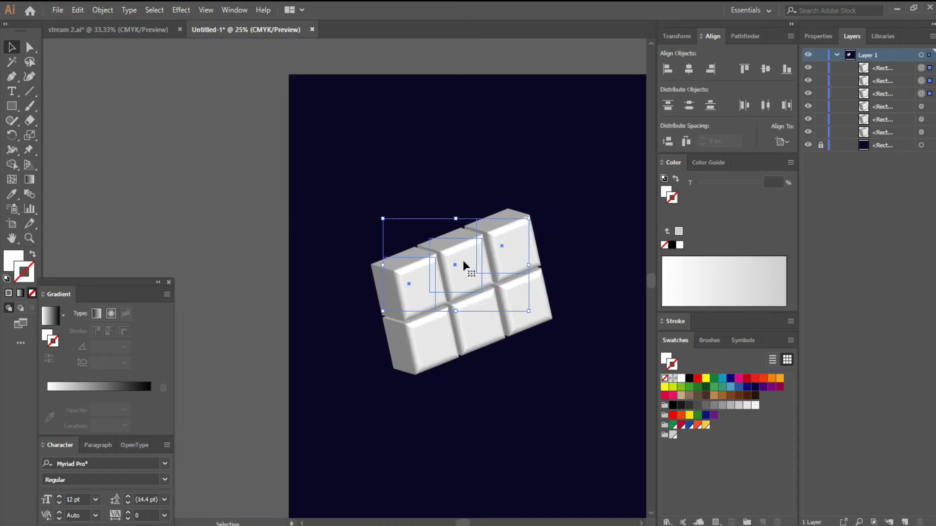
Copy the row upward into a third row and nudge it flush with the others
drag(462, 246, 456, 207)
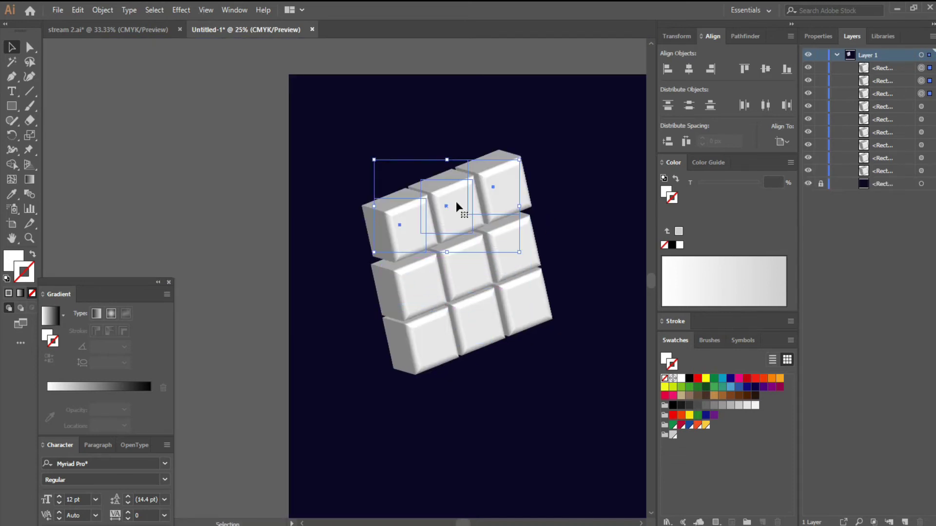
key(Left)
key(Left)
key(Right)
key(Down)
key(Down)
key(Down)
key(Right)
key(Right)
key(Down)
key(Left)
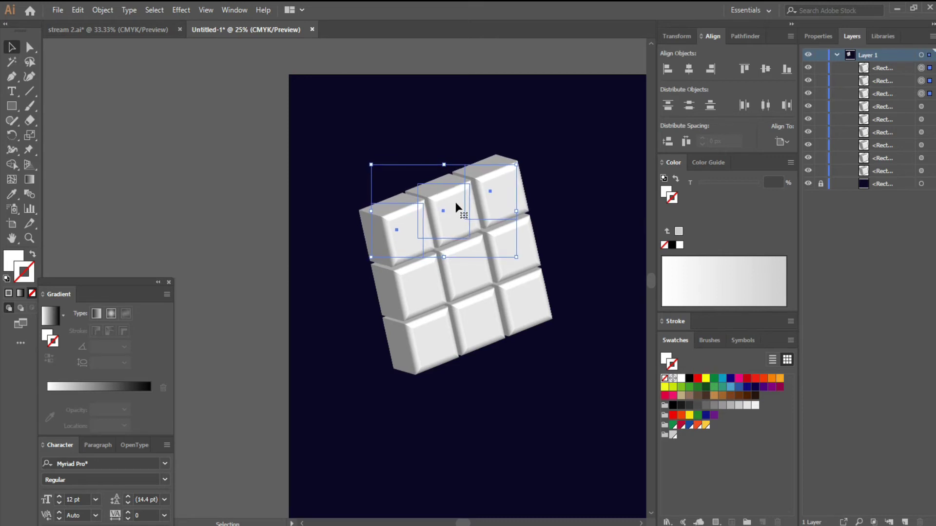
key(Down)
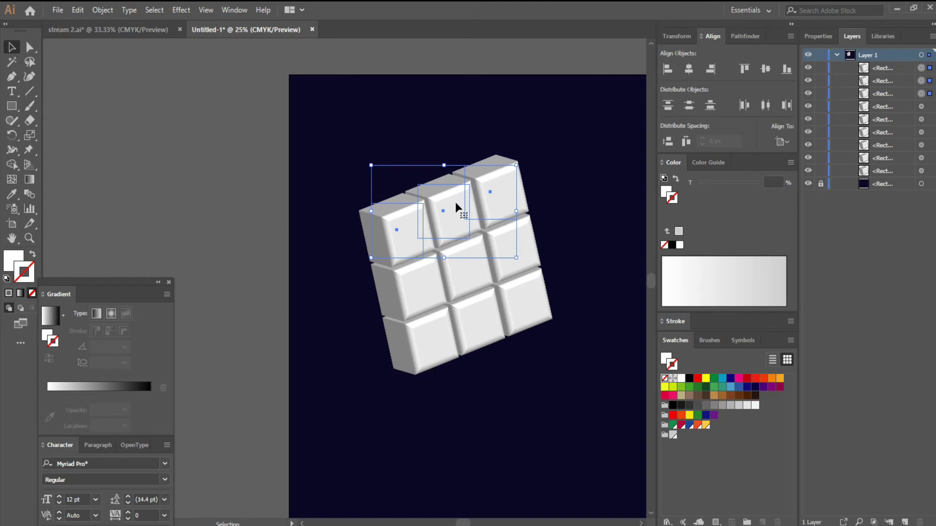
click(579, 243)
Group the nine cubes of the grid together, then deselect them
scroll(579, 246, down, 1)
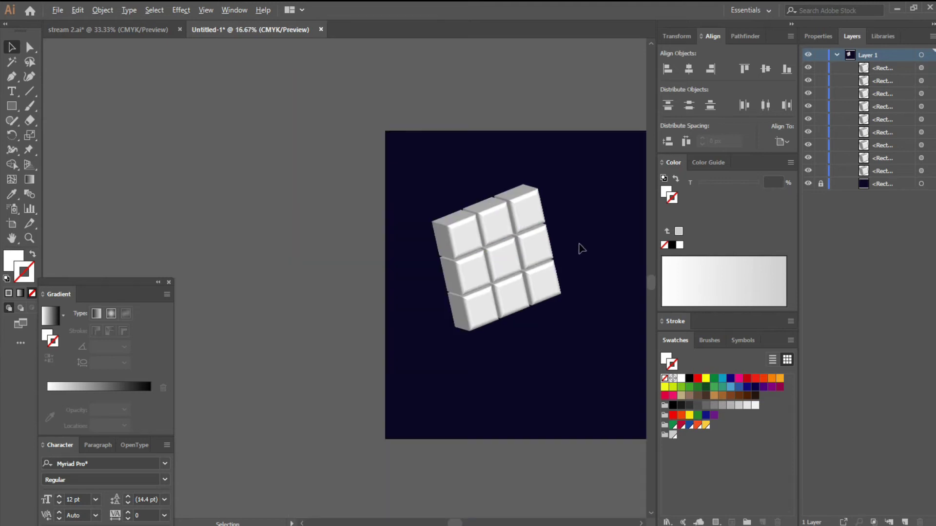
scroll(582, 249, right, 3)
scroll(458, 221, right, 5)
drag(396, 166, 261, 287)
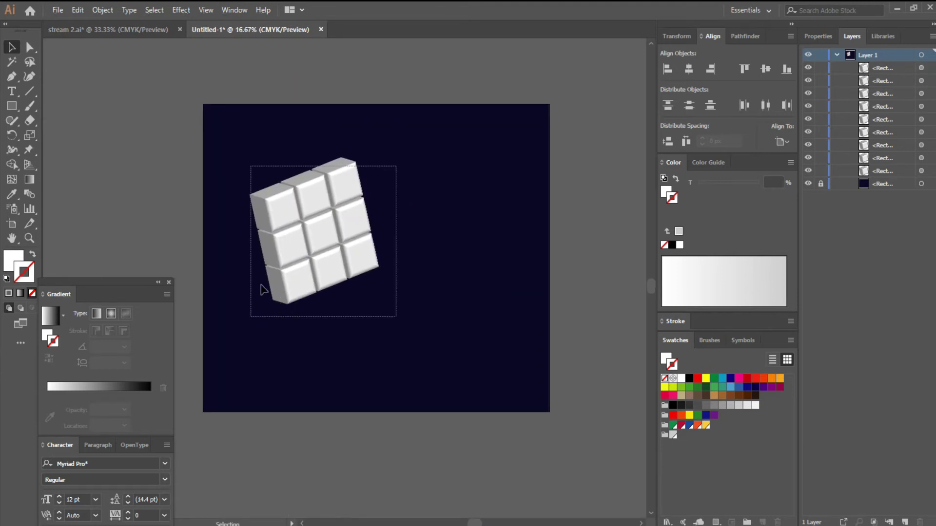
right_click(316, 238)
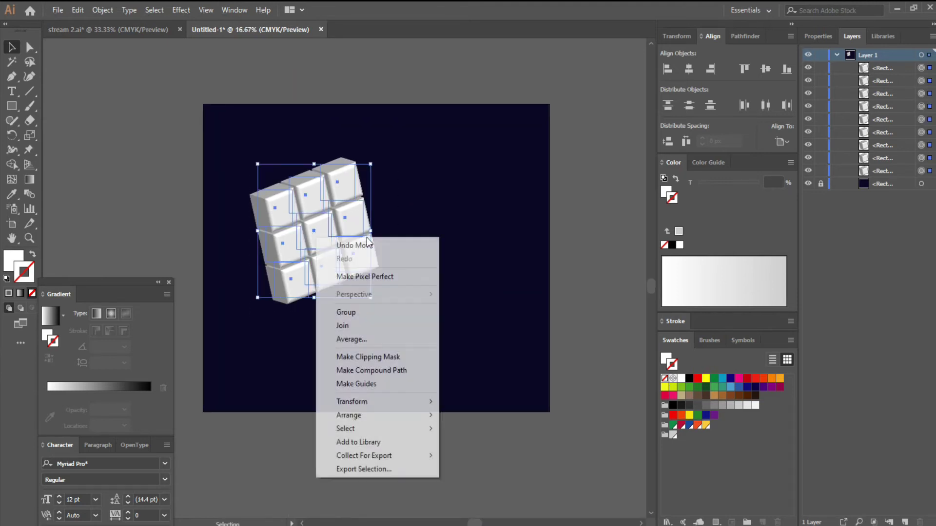
click(379, 312)
key(ctrl+shift+a)
Duplicate the grouped grid slightly down-right and nudge it up-left to stack behind the original
alt+drag(317, 230, 349, 251)
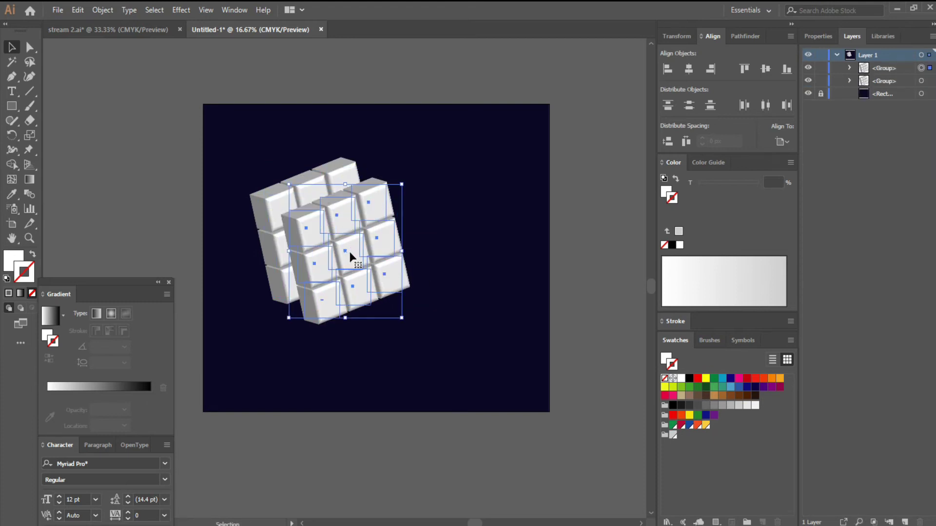
drag(350, 251, 338, 241)
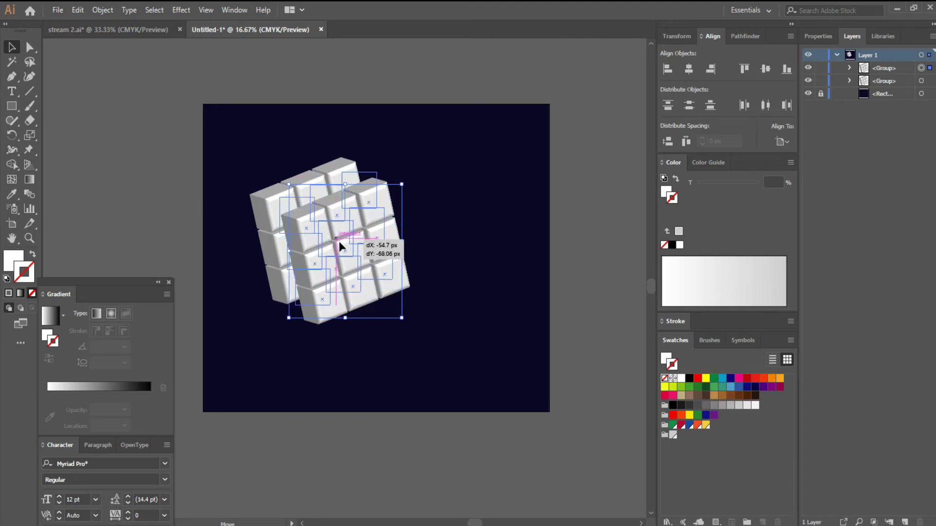
key(Left)
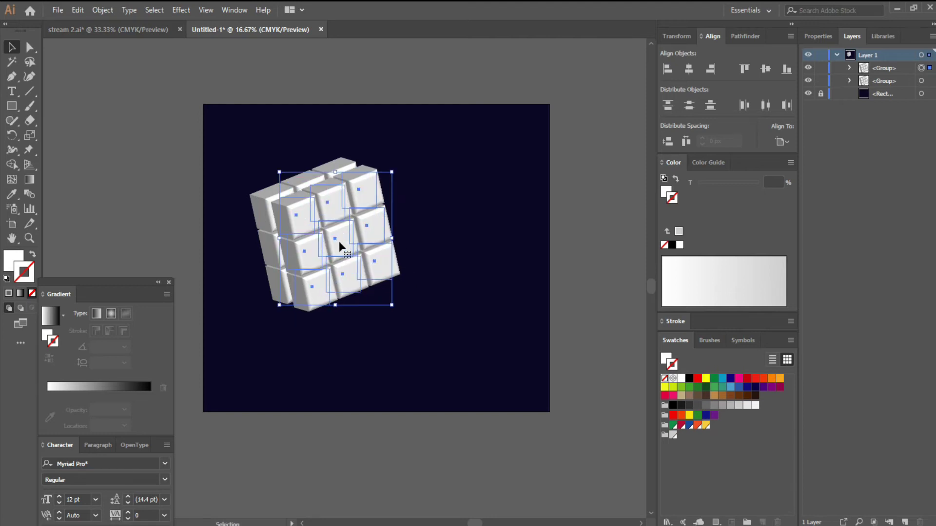
key(Left)
key(Up)
key(Left)
key(Left)
key(Up)
key(Left)
key(Left)
key(Up)
key(Up)
key(Left)
key(Left)
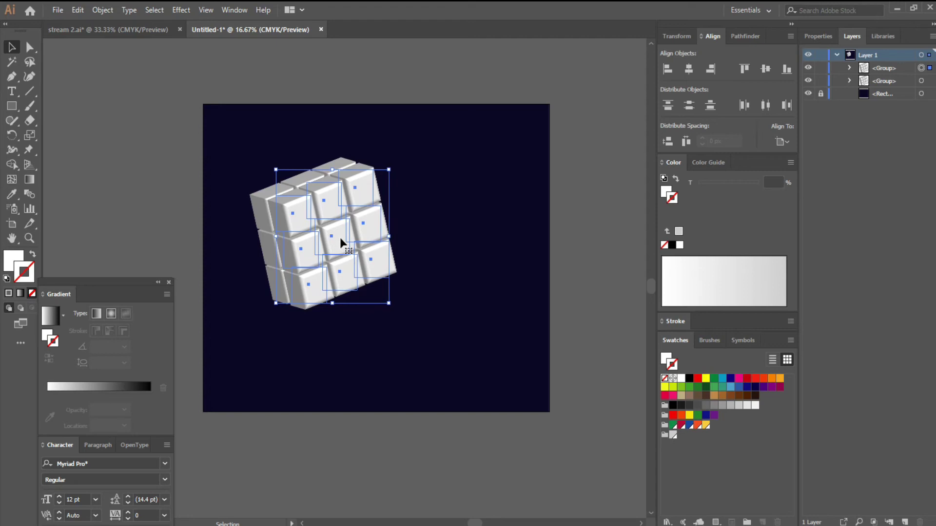
click(445, 242)
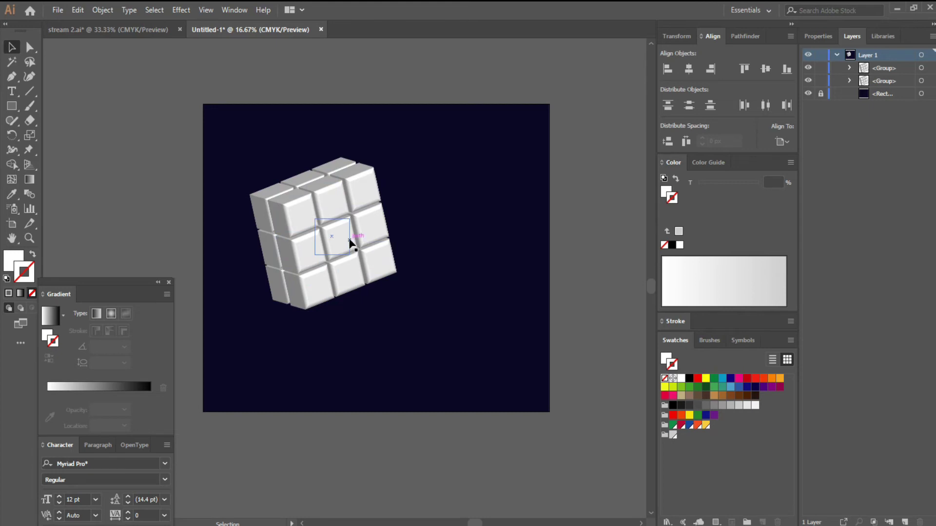
Duplicate the front grid down-right as a third layer, nudging it up-left into place
drag(347, 238, 374, 263)
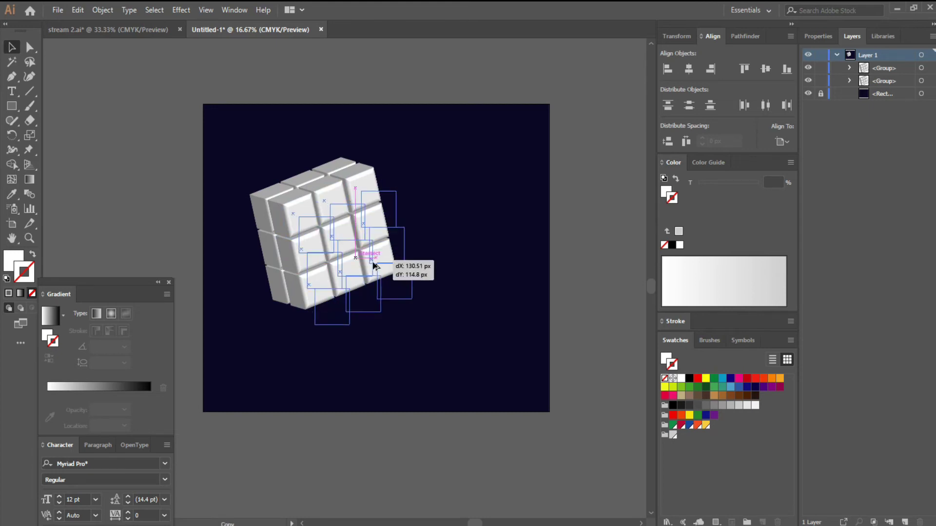
key(Up)
key(Up)
key(Left)
key(Left)
key(Left)
key(Up)
key(Up)
key(Up)
key(Up)
key(Up)
key(Up)
key(Left)
key(Up)
key(Up)
key(Up)
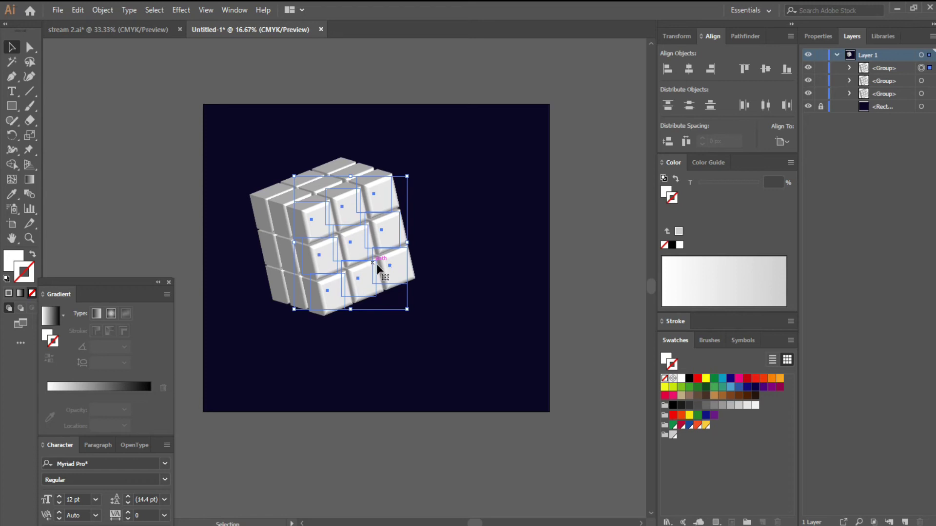
click(436, 255)
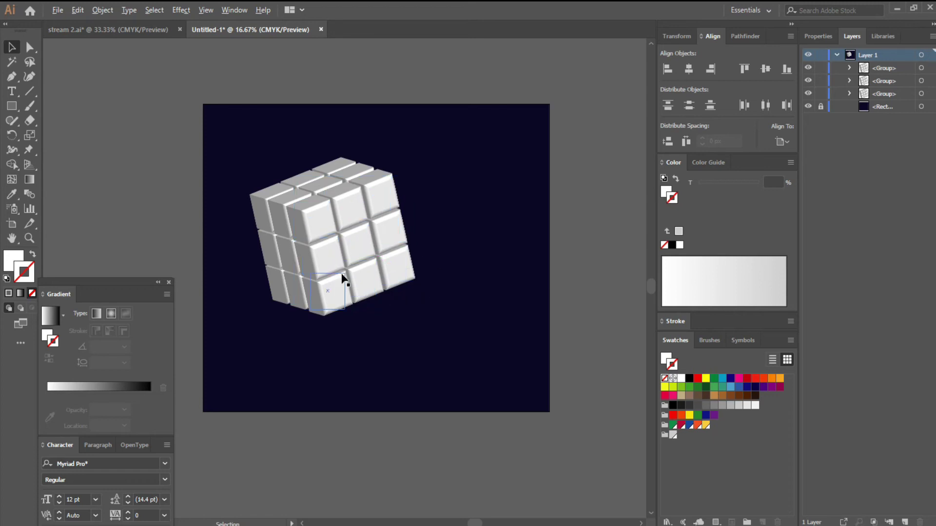
scroll(341, 276, up, 2)
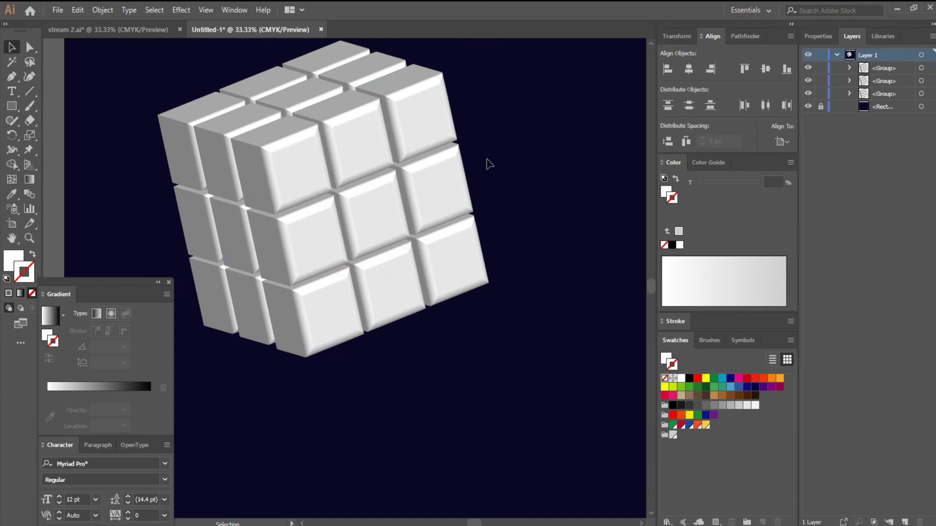
Select all three cube grids, shift them slightly right, and ungroup them
scroll(464, 187, down, 2)
drag(545, 175, 492, 213)
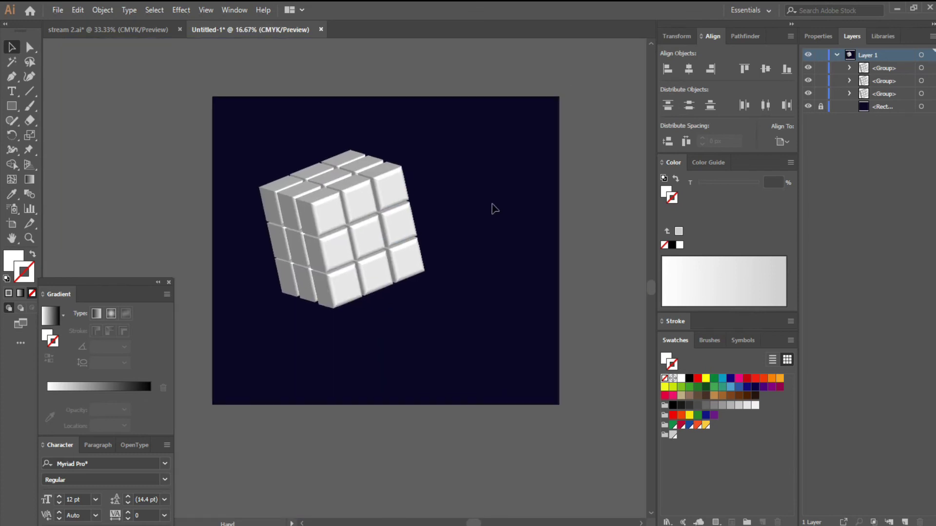
drag(476, 146, 266, 332)
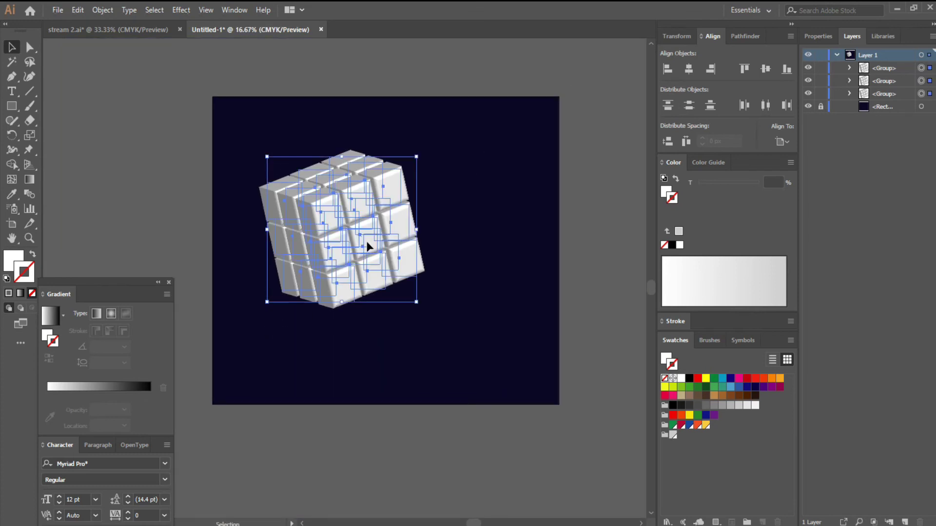
drag(368, 246, 407, 258)
drag(507, 174, 297, 335)
right_click(396, 257)
click(423, 340)
Select every cube piece and make Color Group 2 the active swatch set
click(396, 258)
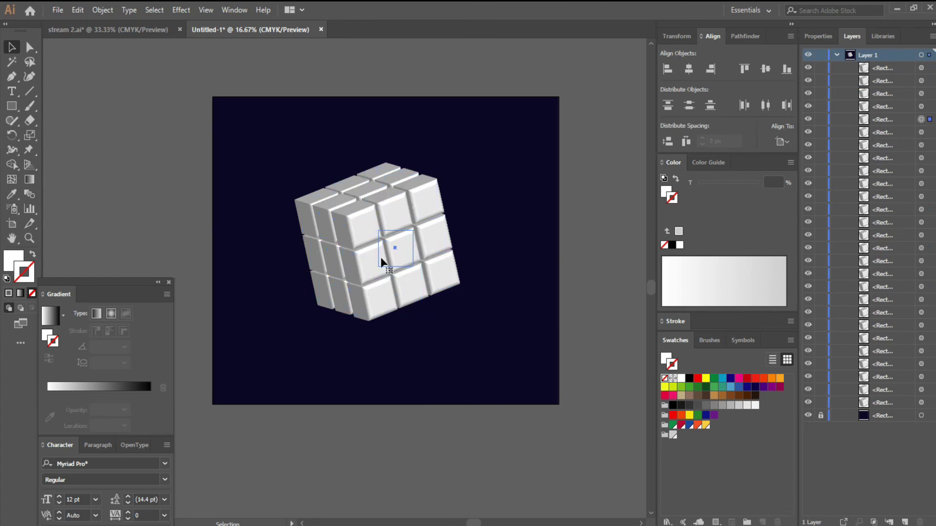
click(329, 241)
drag(304, 131, 472, 335)
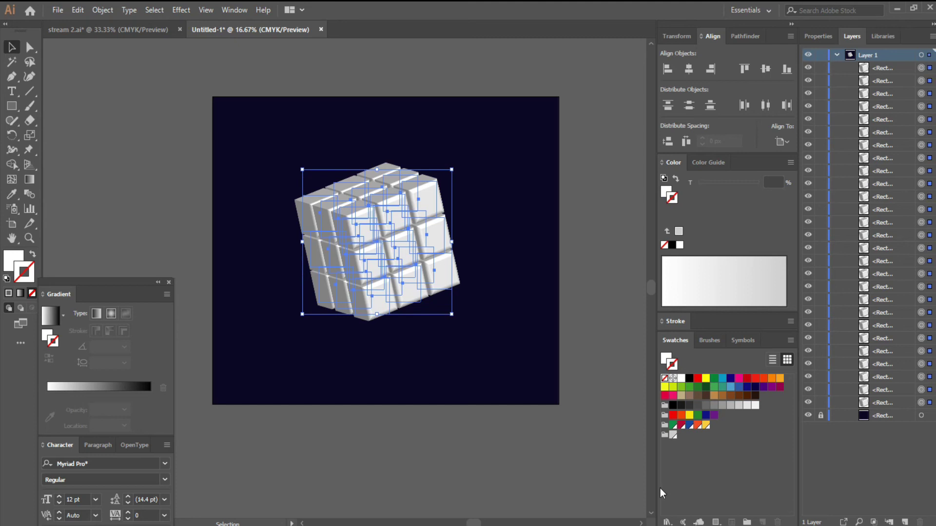
click(665, 426)
click(665, 435)
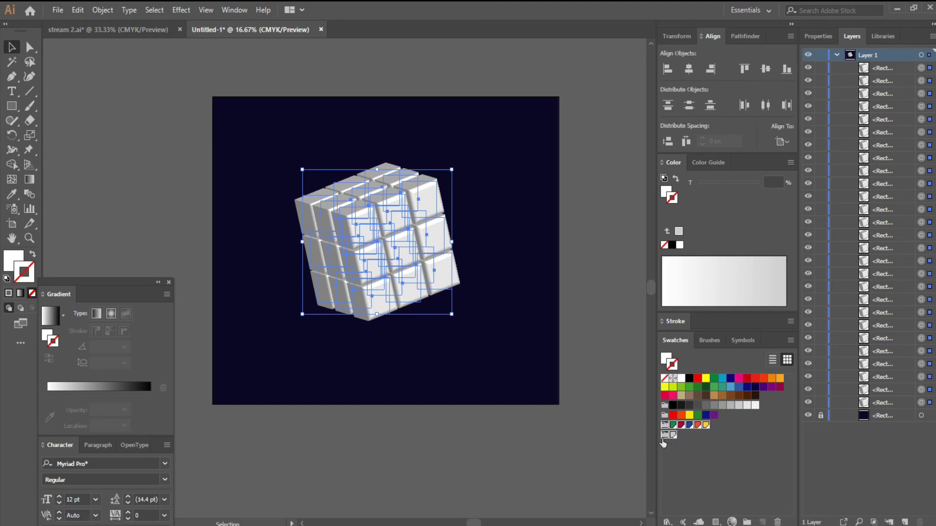
click(58, 10)
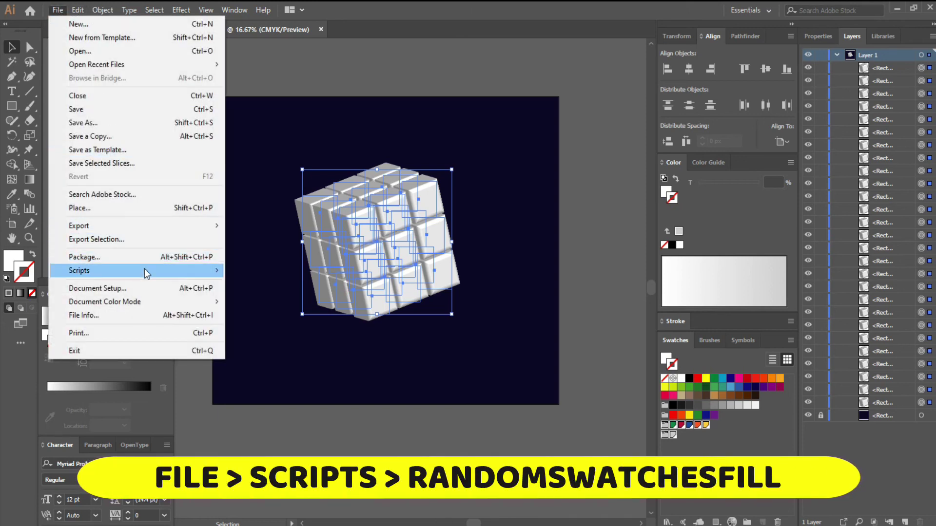
mouse_move(79, 270)
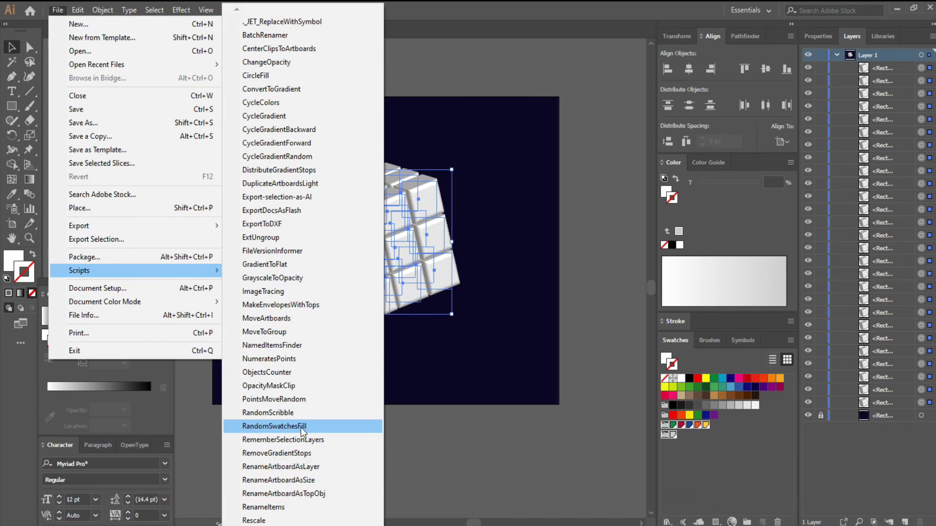
Run RandomSwatchesFill to colour the pieces randomly, then reselect the whole cube
click(300, 428)
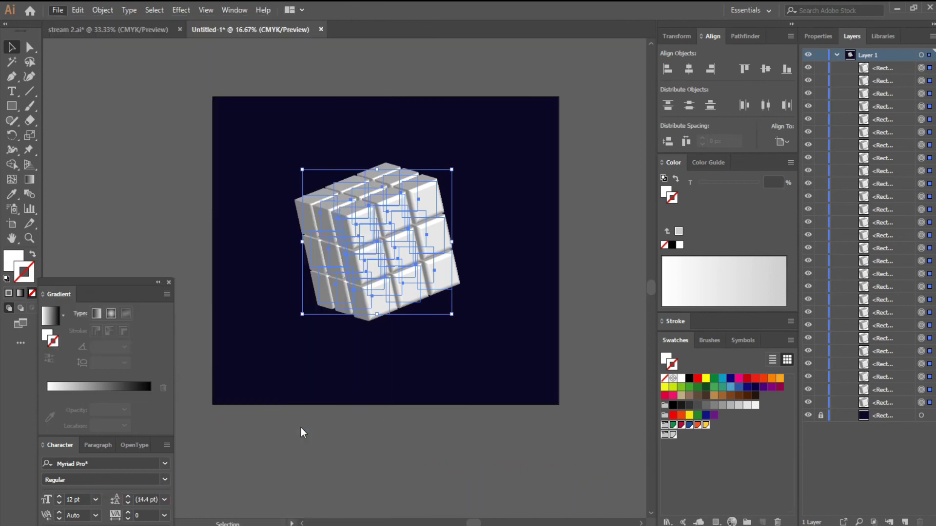
click(462, 331)
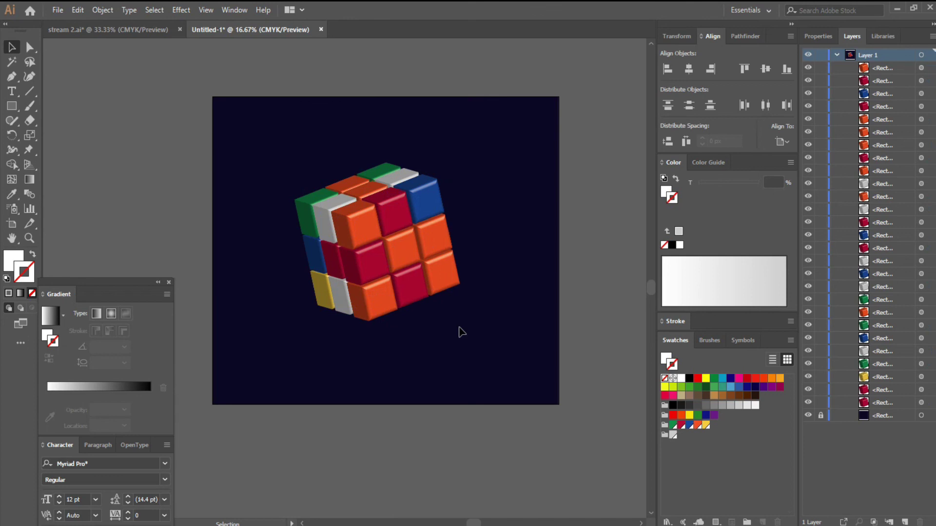
drag(244, 141, 474, 363)
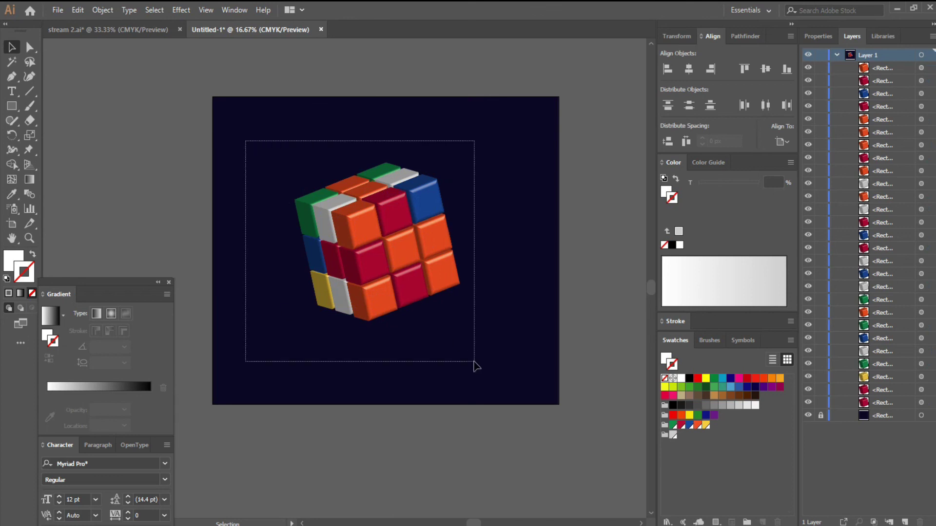
Expand the cube pieces' bevel appearance into groups of plain shapes, then deselect
click(102, 10)
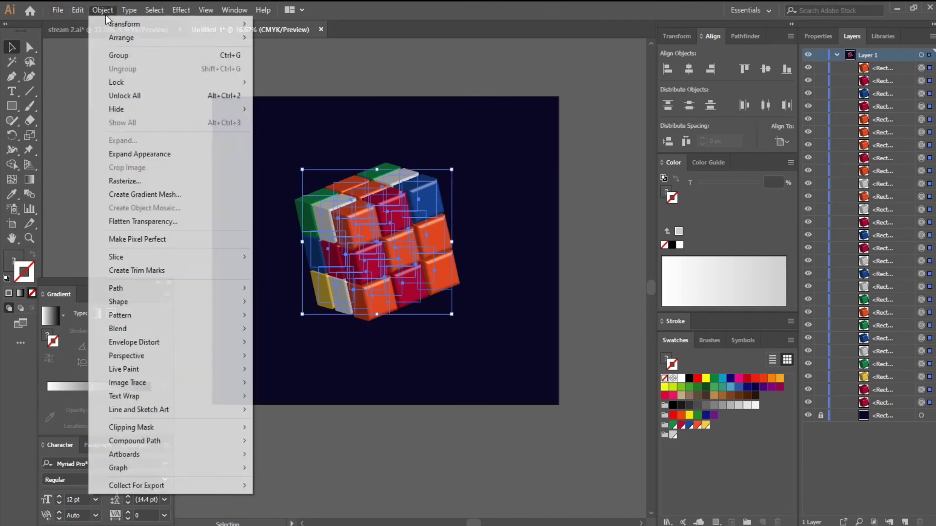
click(148, 155)
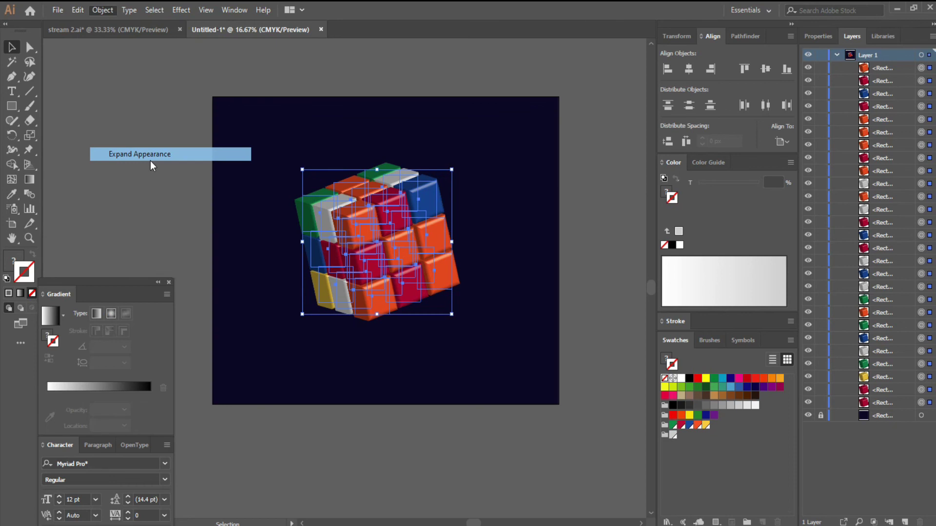
click(505, 266)
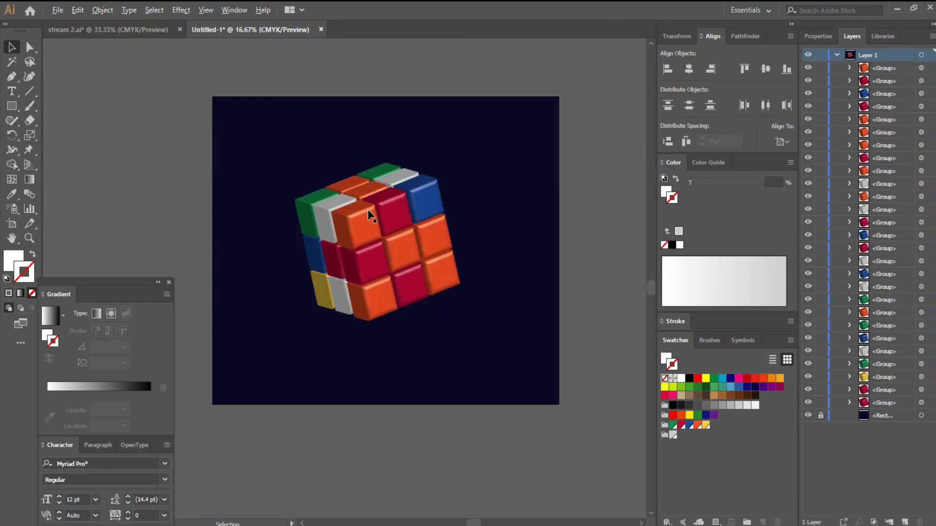
Zoom in to inspect the expanded pieces, then reselect the whole cube
scroll(367, 209, up, 2)
scroll(368, 209, up, 2)
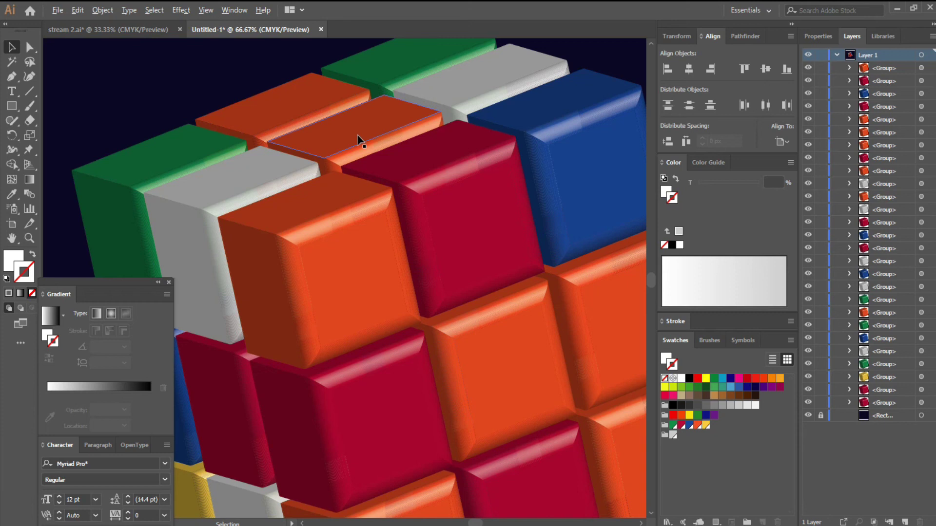
scroll(359, 147, down, 1)
scroll(378, 184, down, 2)
scroll(439, 171, down, 1)
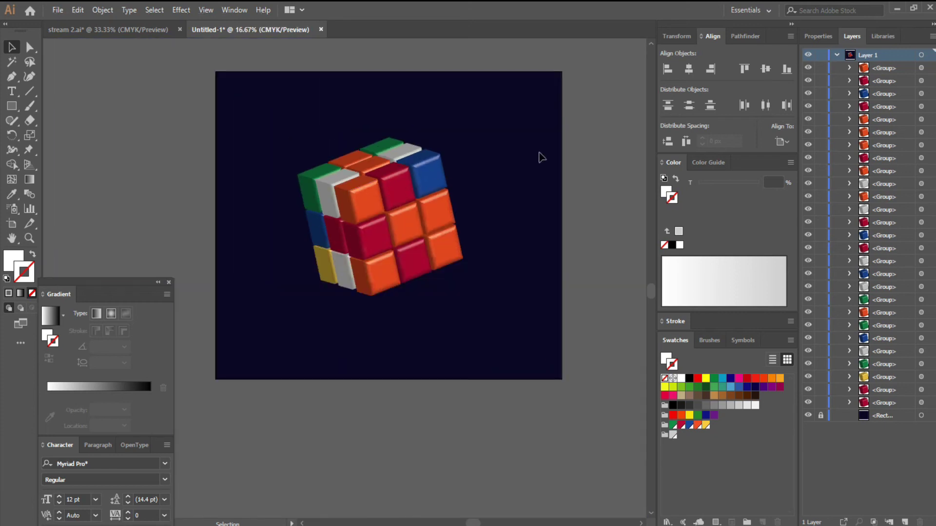
drag(541, 153, 276, 353)
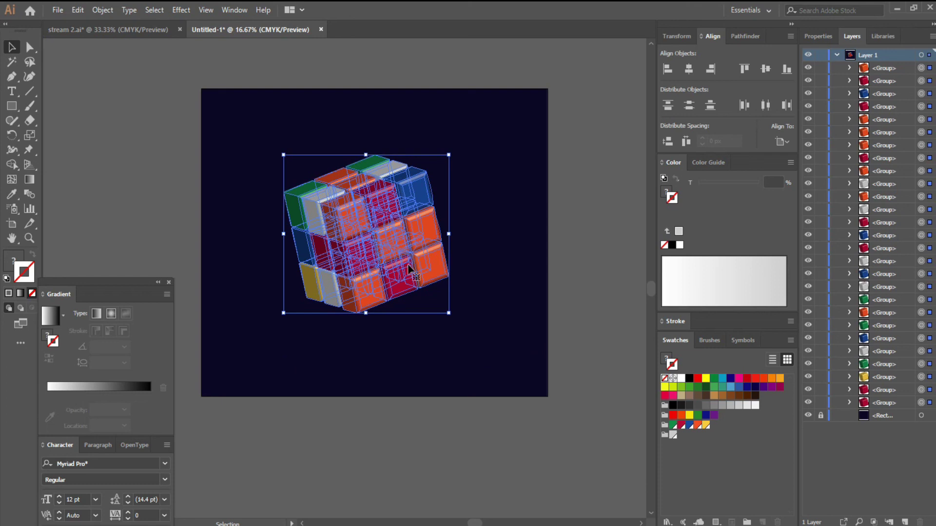
Nudge the expanded cube slightly right on the navy artboard, deselect, and review it
drag(402, 247, 419, 248)
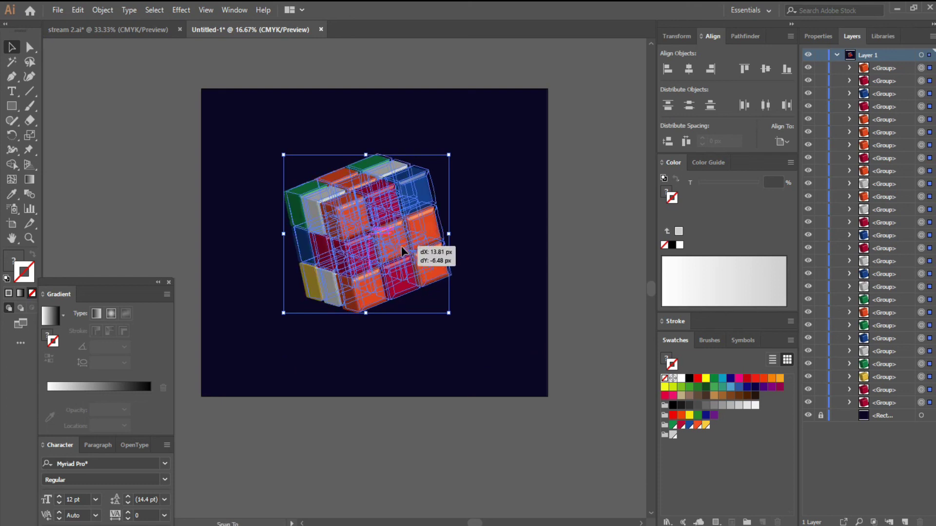
click(513, 212)
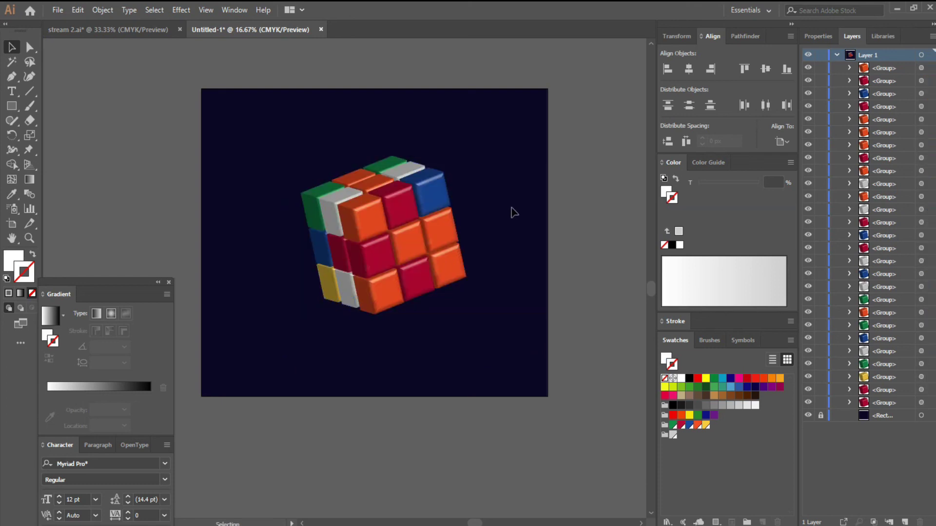
scroll(362, 230, up, 2)
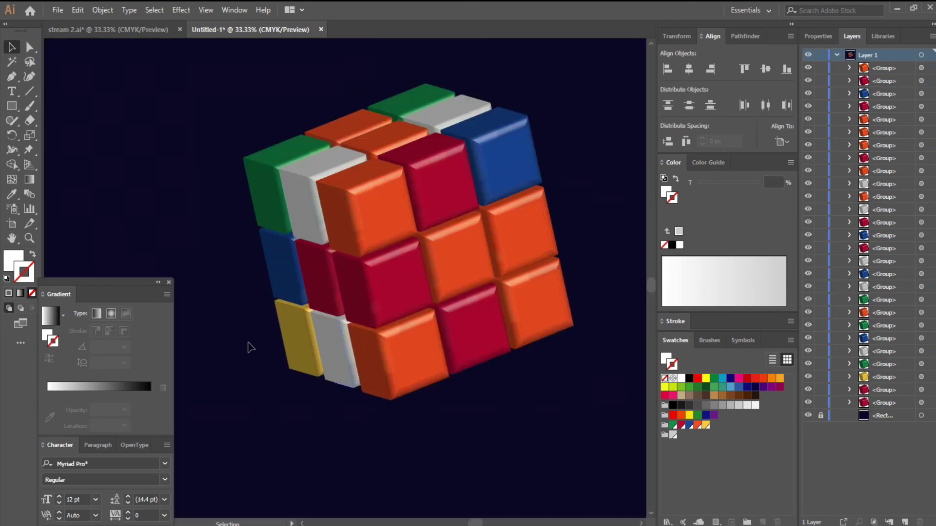
scroll(213, 236, down, 1)
scroll(213, 236, down, 1)
mouse_move(443, 191)
mouse_down()
mouse_move(485, 229)
mouse_move(509, 205)
mouse_up()
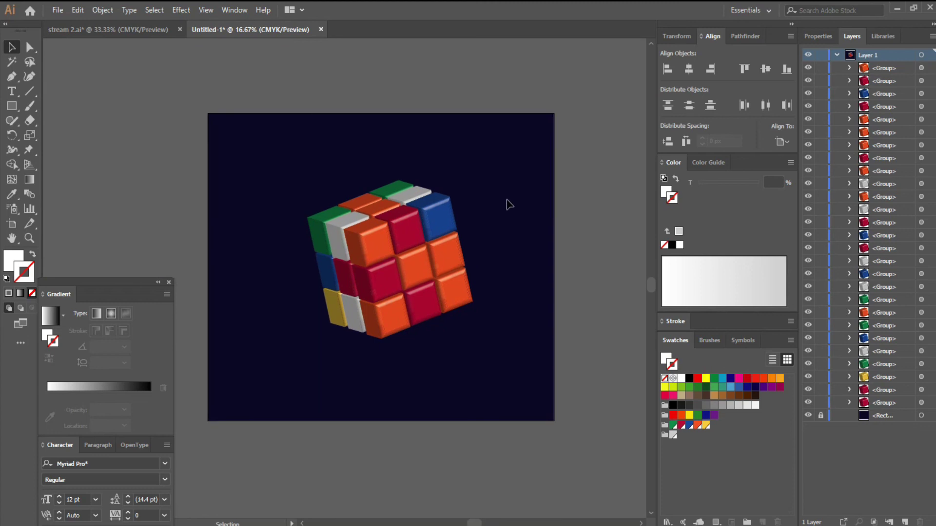